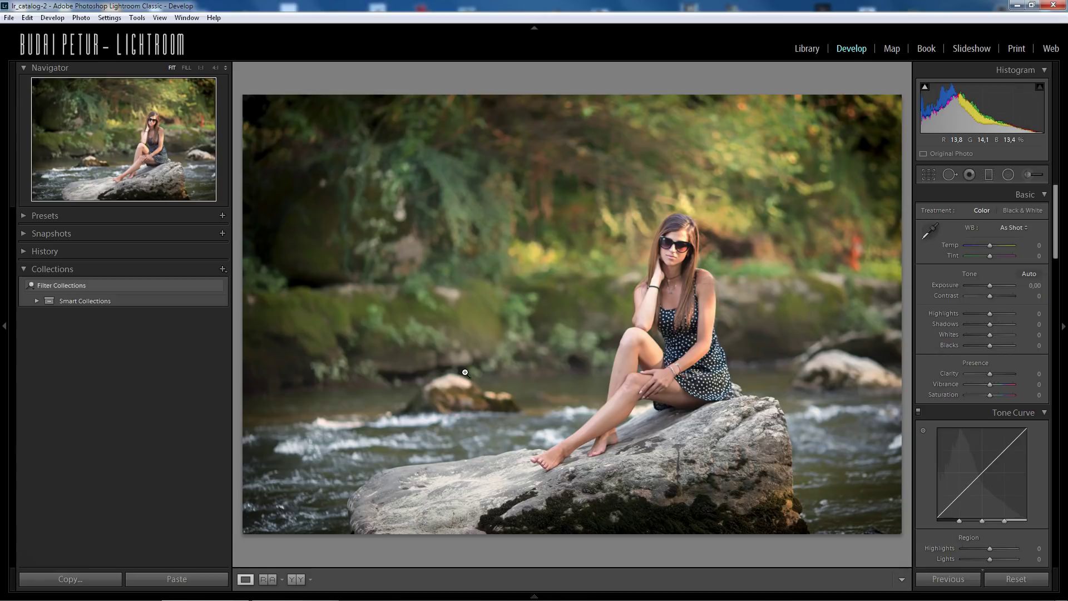
# - Open the File menu's Plug-in Extras submenu over the river portrait
pyautogui.click(9, 17)
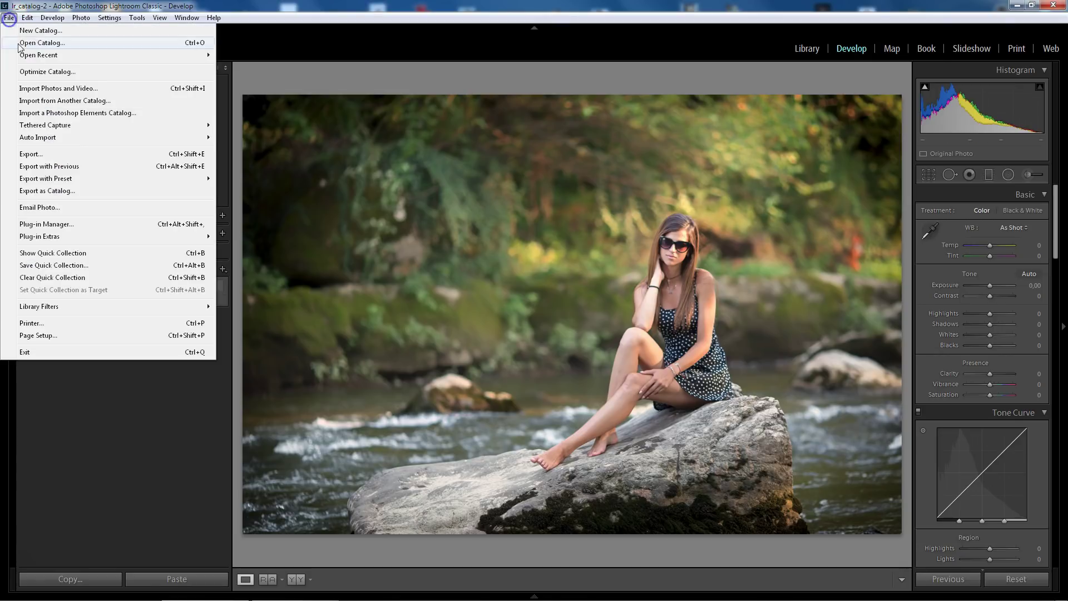
pyautogui.click(62, 237)
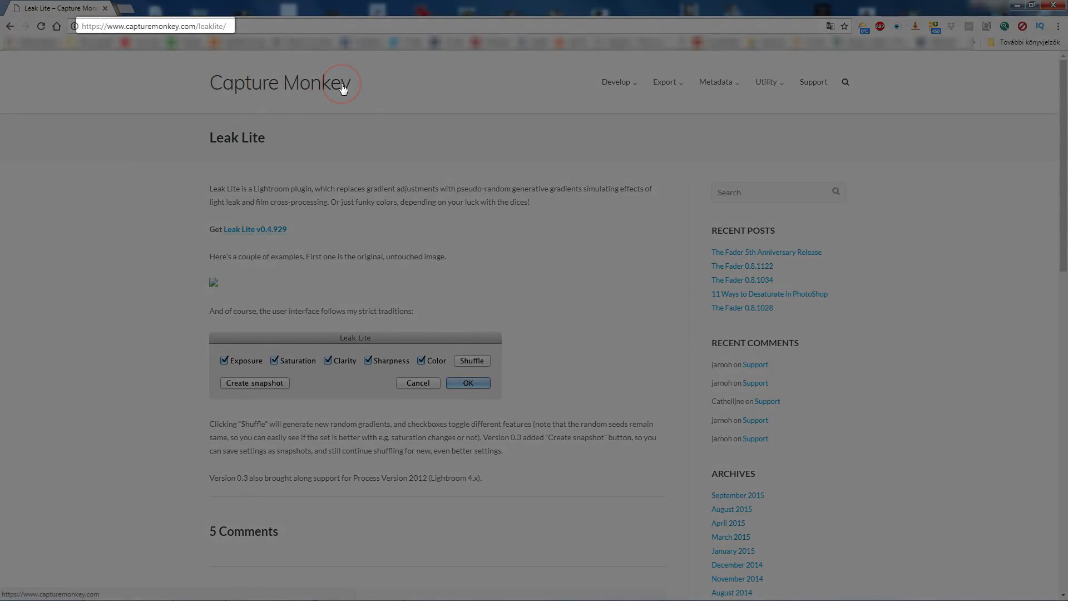
# - Download Leak Lite v0.4.929 from the Capture Monkey plugin page
pyautogui.click(384, 94)
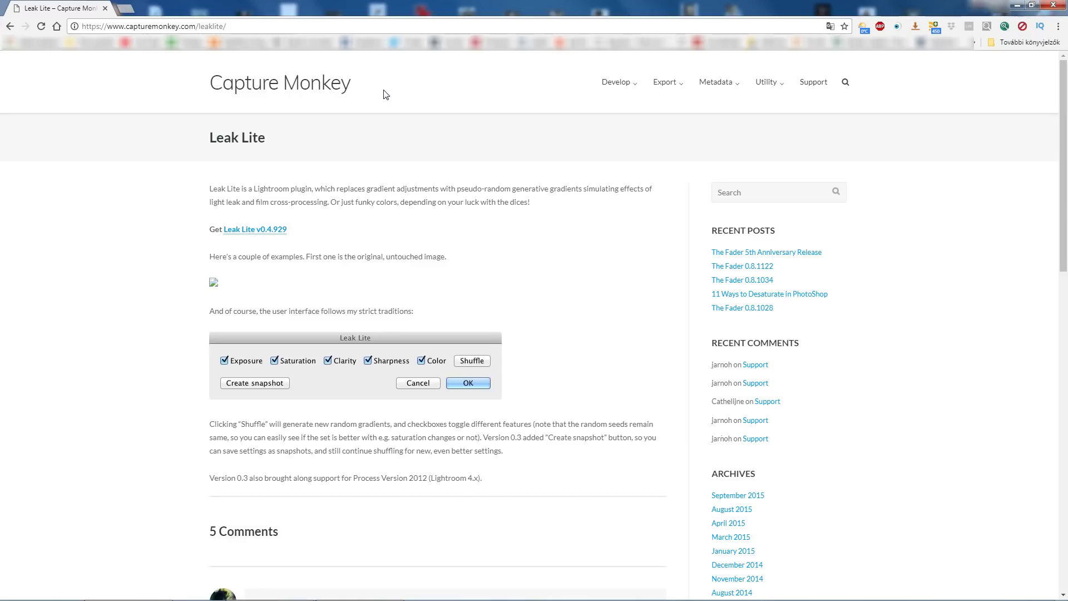
pyautogui.click(253, 232)
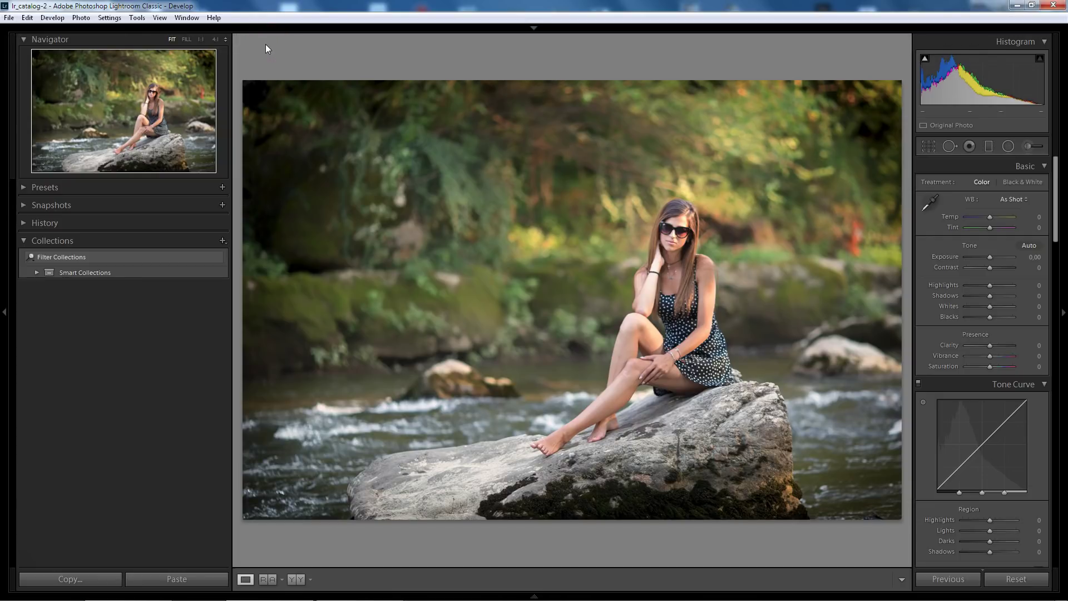
# - In the Plug-in Manager, confirm Leak Lite runs from the LeakLite.lrplugin folder, then close it
pyautogui.click(9, 18)
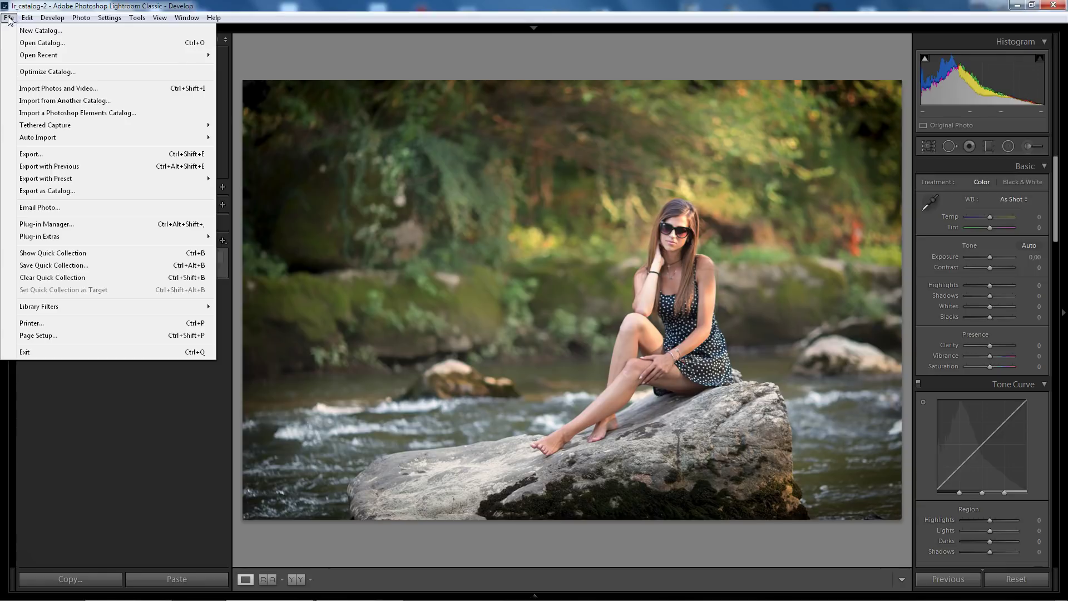
pyautogui.click(45, 224)
pyautogui.moveTo(405, 231)
pyautogui.mouseDown()
pyautogui.moveTo(409, 274)
pyautogui.moveTo(407, 227)
pyautogui.mouseUp()
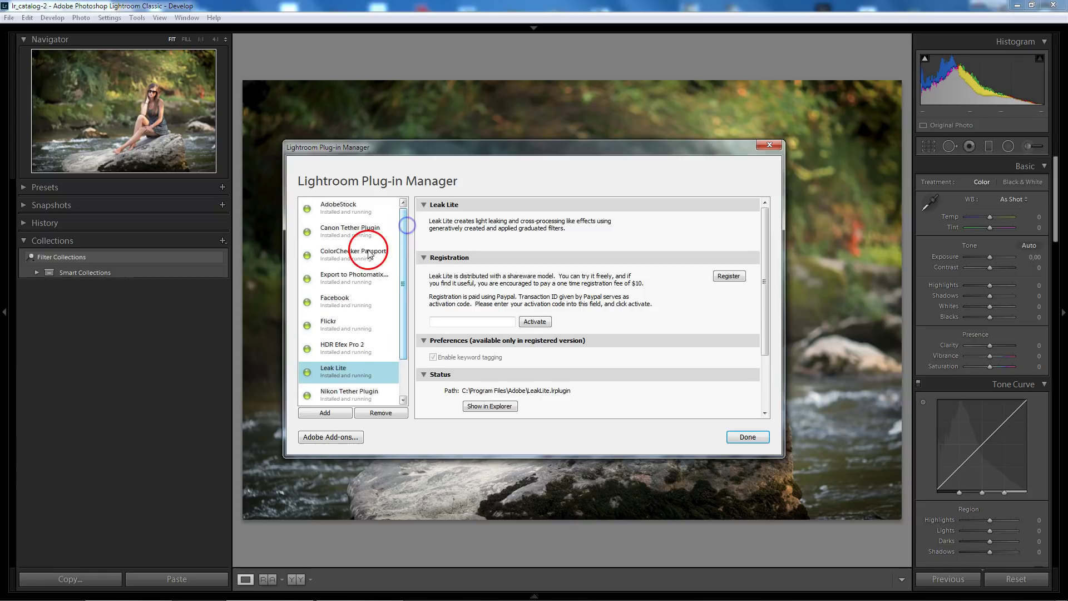
pyautogui.click(325, 412)
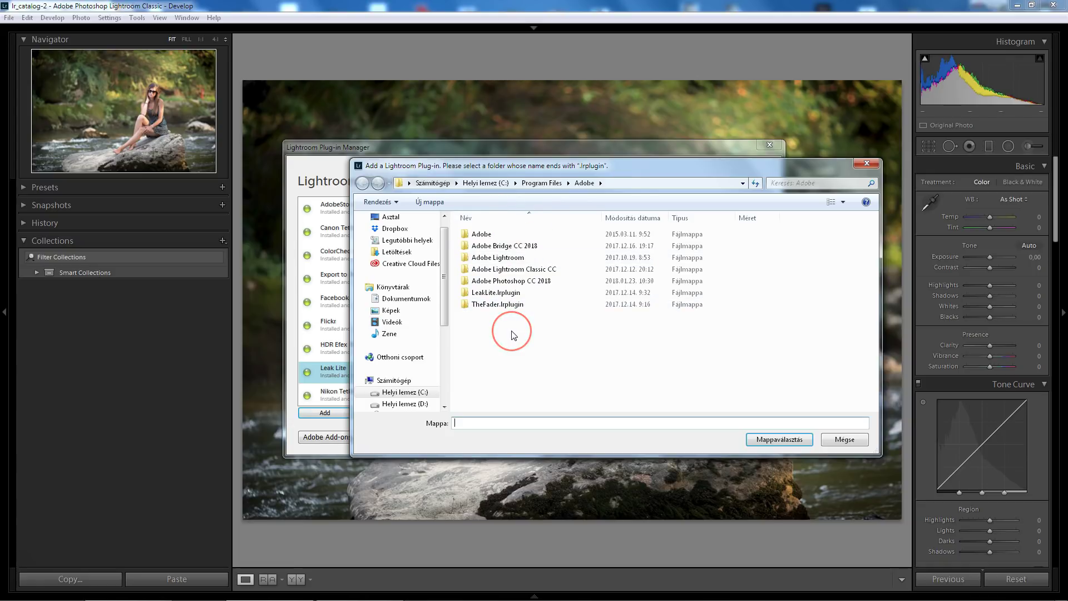
pyautogui.click(487, 294)
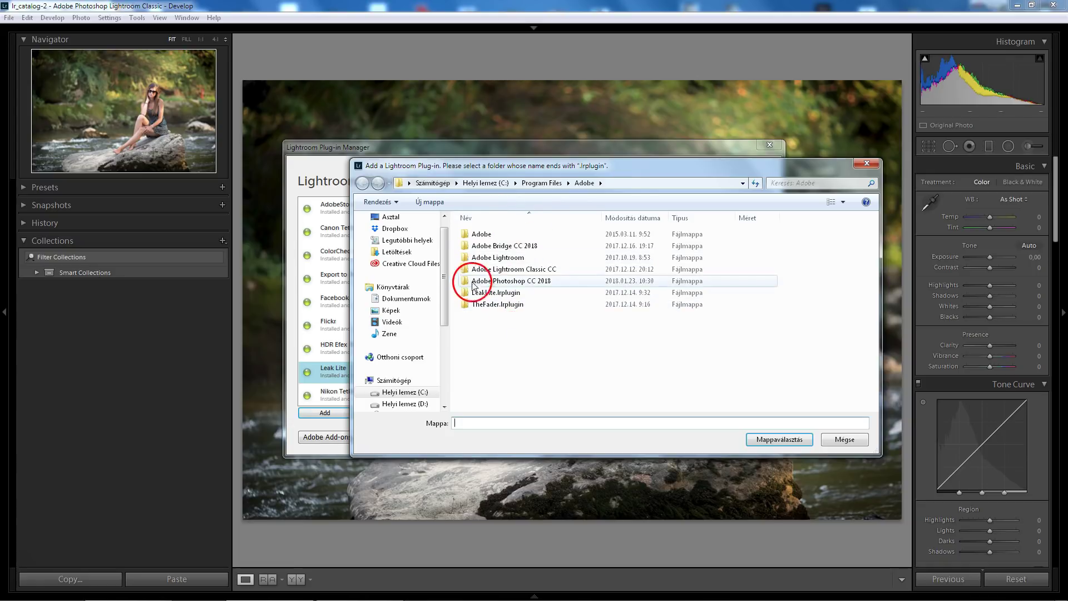
pyautogui.doubleClick(488, 294)
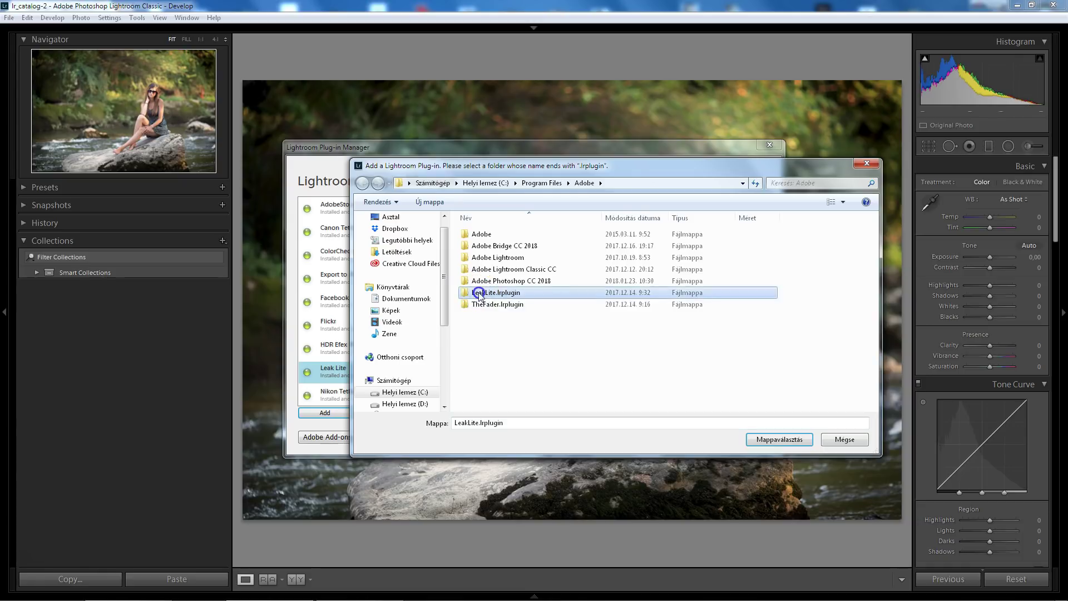
pyautogui.click(844, 439)
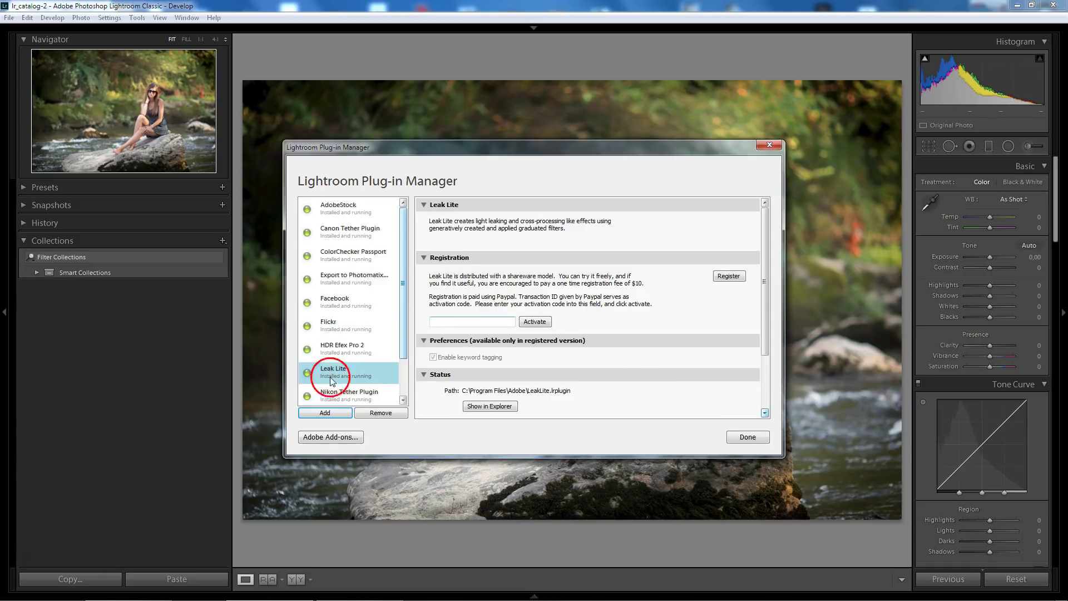
pyautogui.click(769, 145)
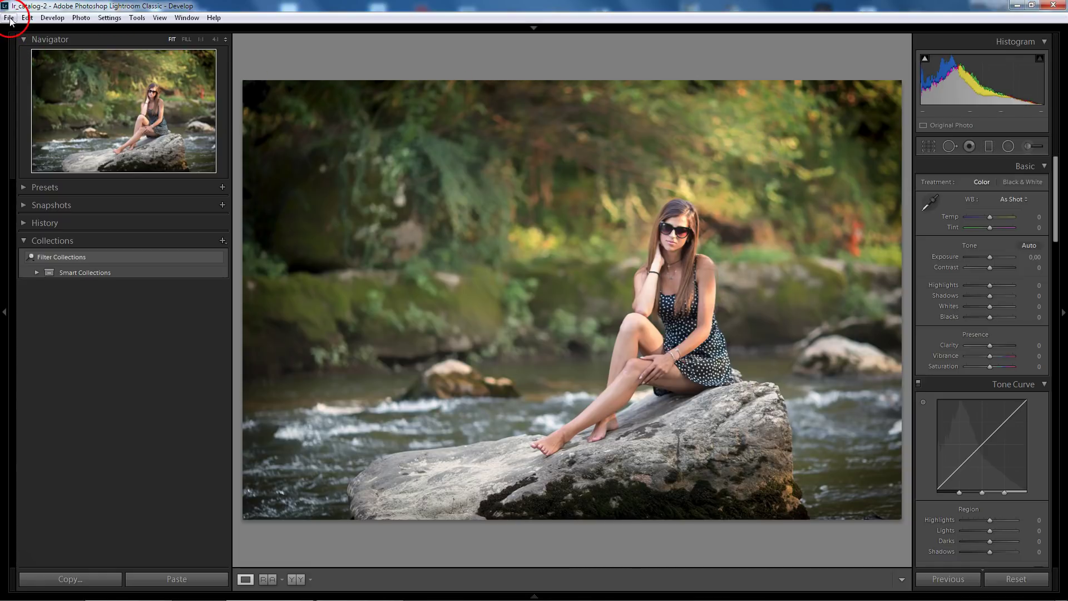
# - Launch Leak Lite on the river portrait and move its dialog to the upper left
pyautogui.click(9, 18)
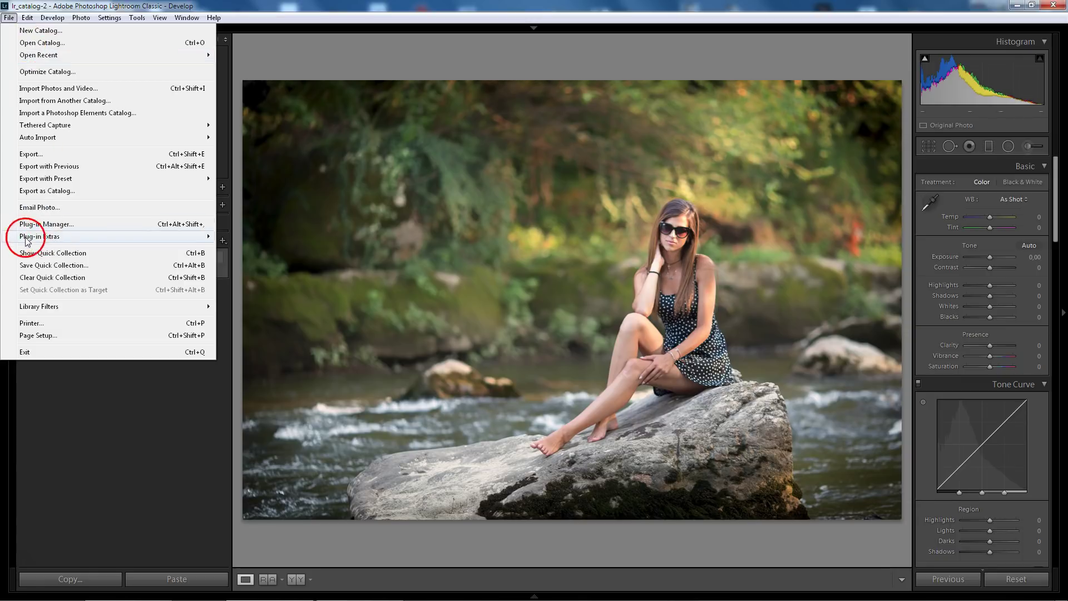
pyautogui.moveTo(40, 235)
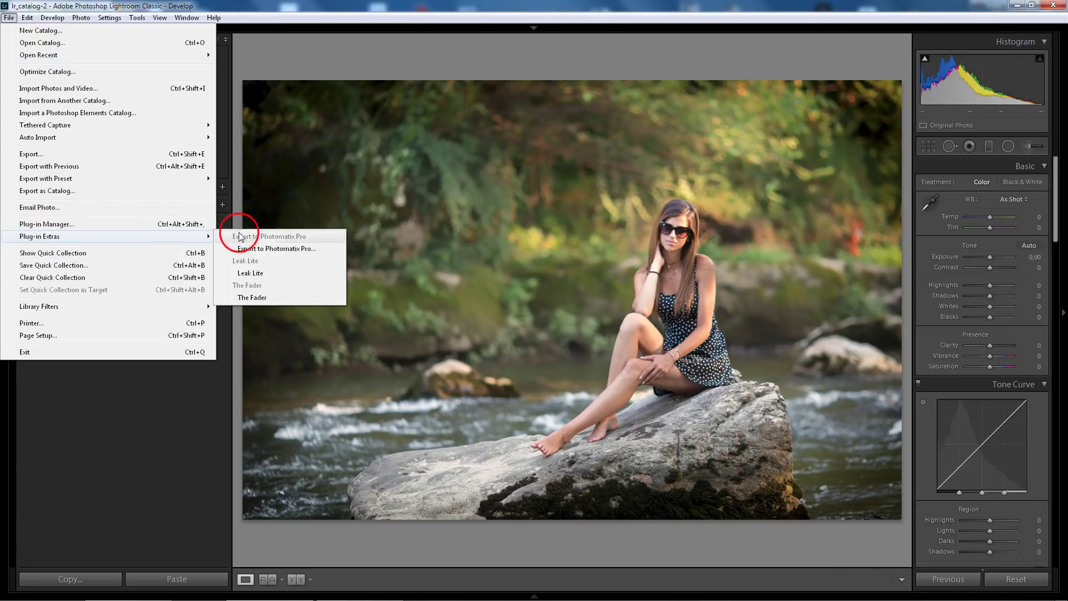
pyautogui.click(252, 273)
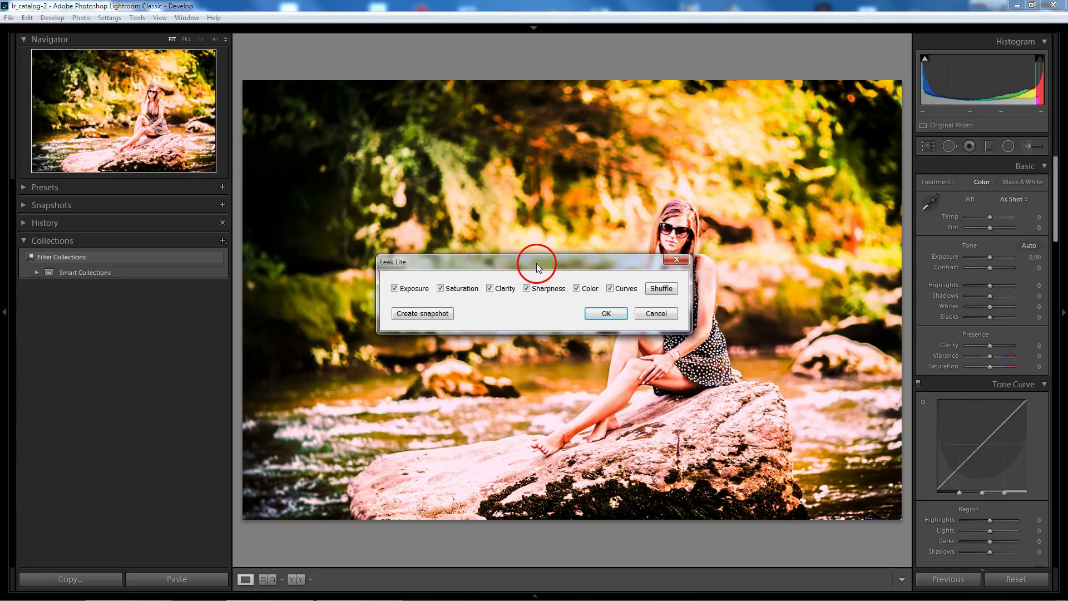
pyautogui.moveTo(536, 251)
pyautogui.mouseDown()
pyautogui.moveTo(421, 124)
pyautogui.moveTo(436, 118)
pyautogui.mouseUp()
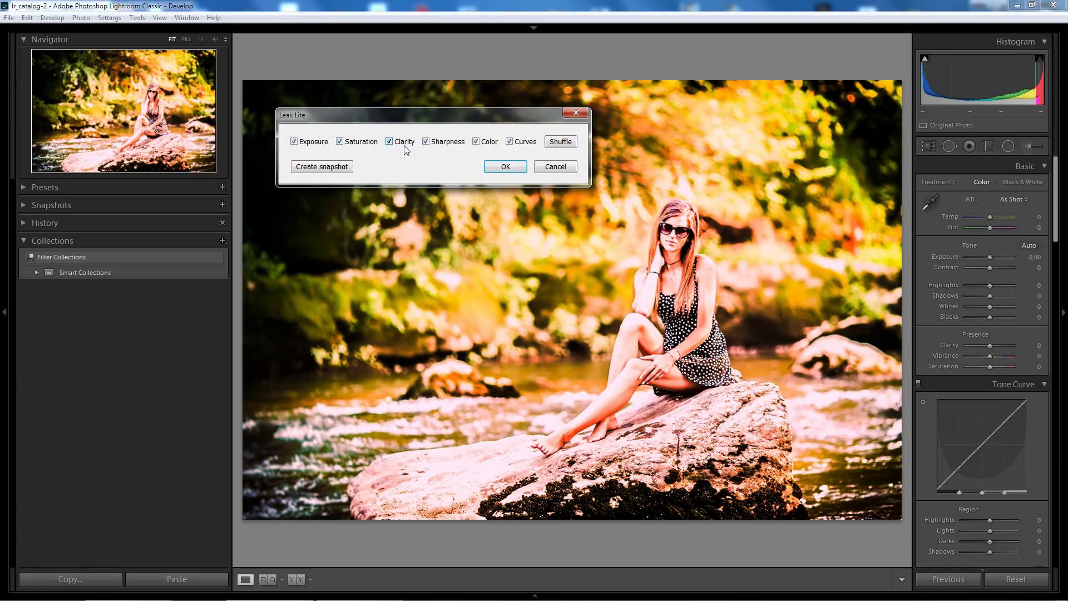
pyautogui.click(295, 142)
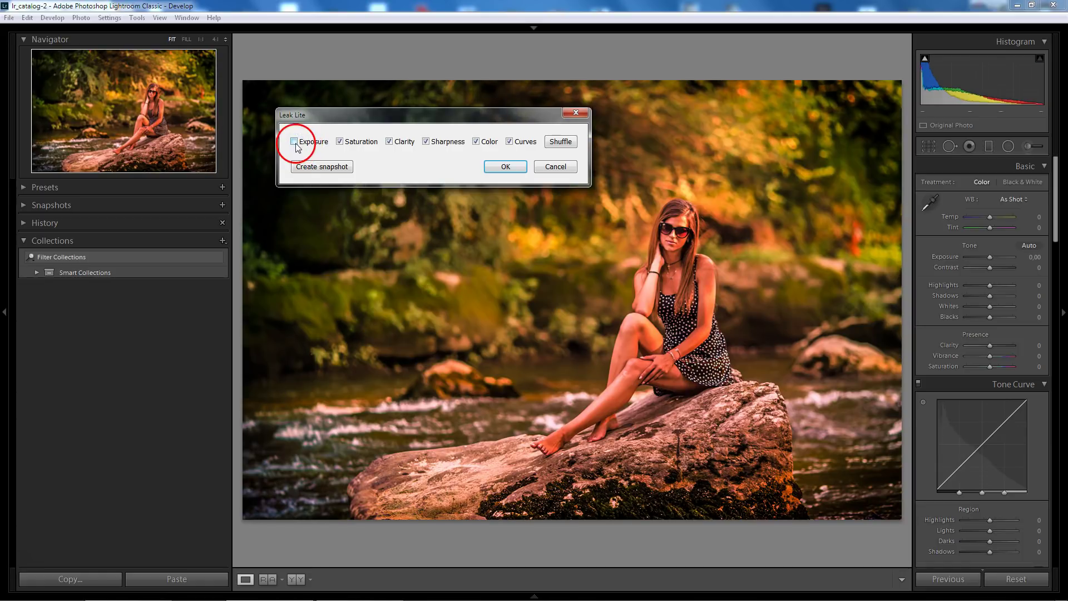
pyautogui.click(294, 142)
pyautogui.click(295, 142)
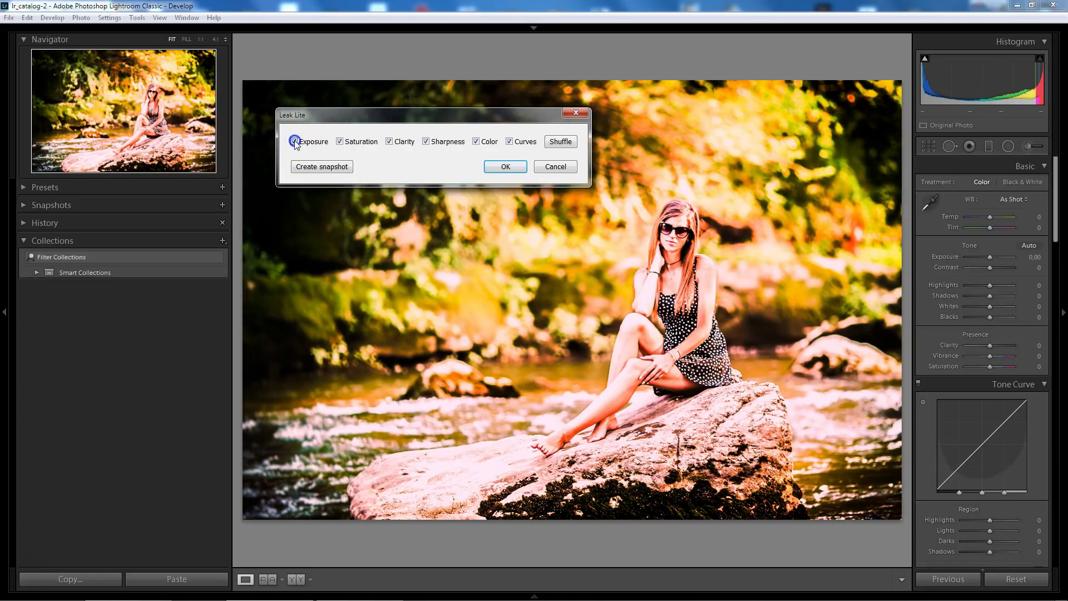
pyautogui.click(295, 143)
pyautogui.click(340, 142)
pyautogui.click(339, 142)
pyautogui.click(389, 142)
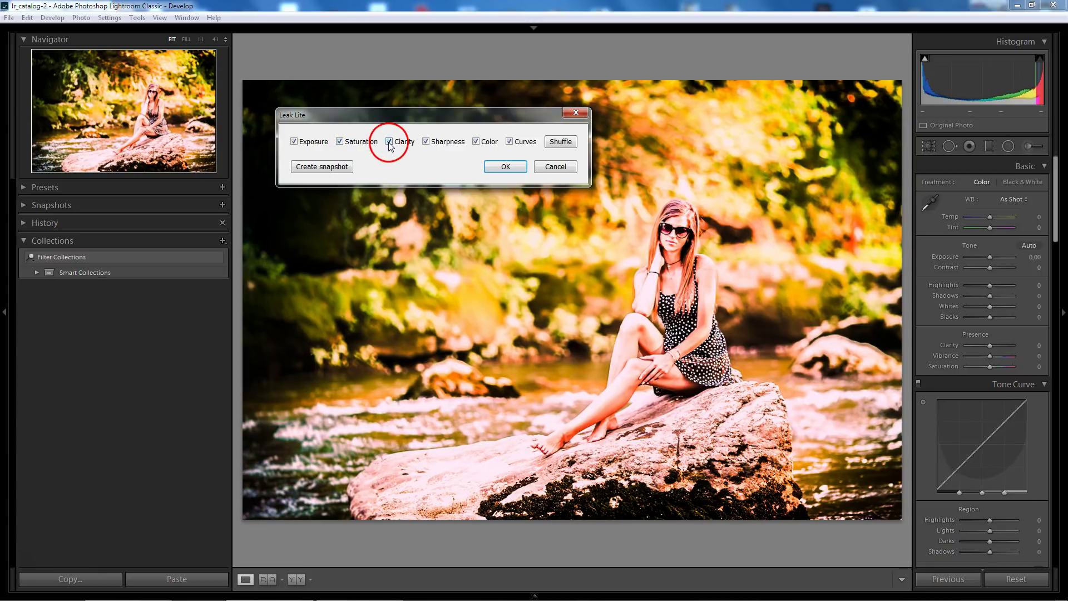
pyautogui.click(389, 142)
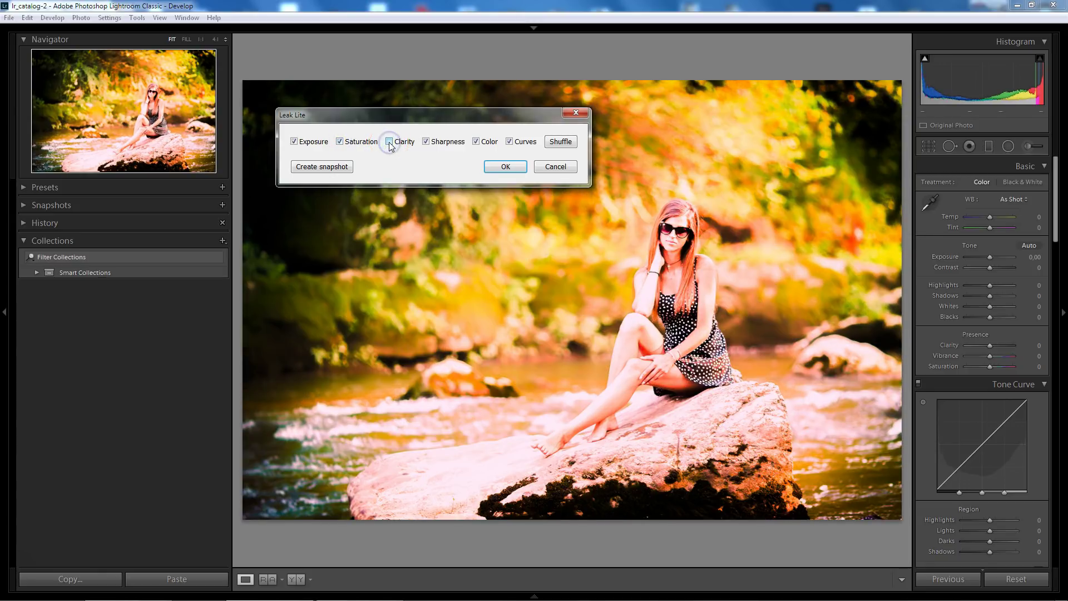
pyautogui.click(389, 143)
pyautogui.click(426, 143)
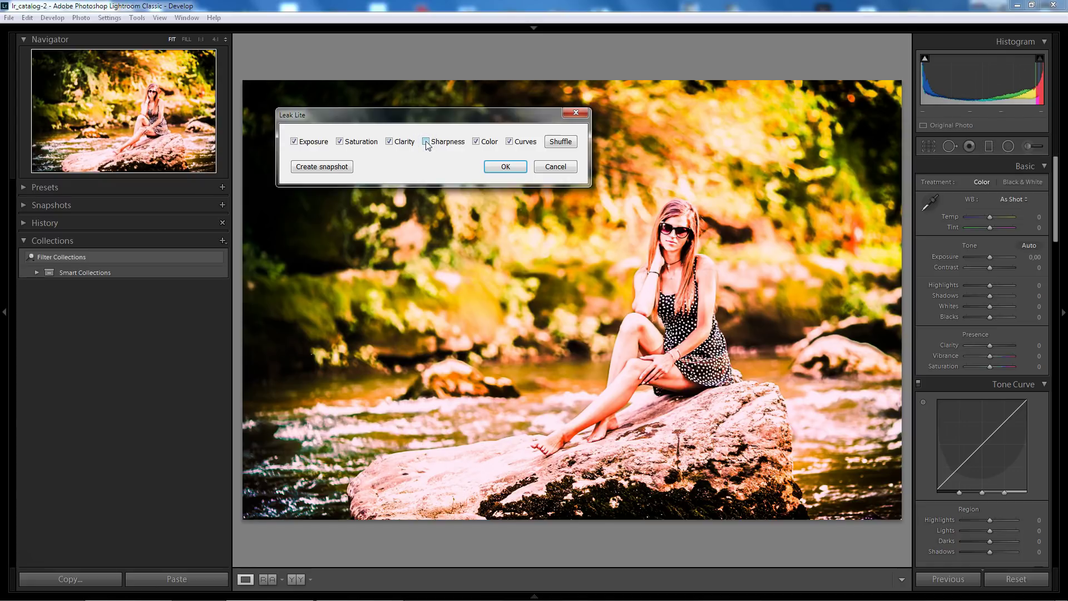
pyautogui.click(475, 142)
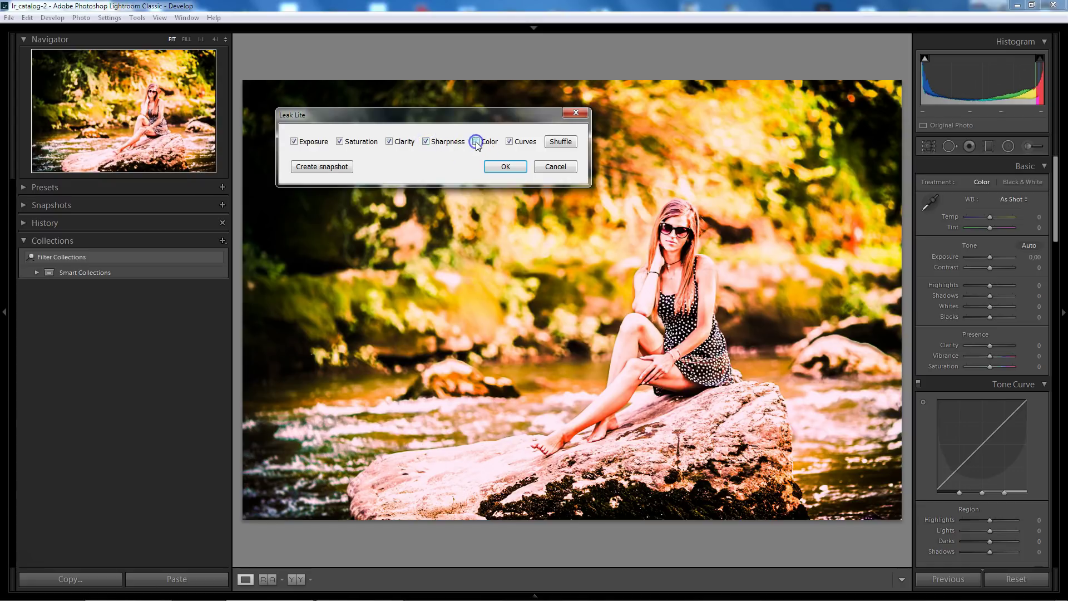
pyautogui.click(508, 141)
pyautogui.click(561, 142)
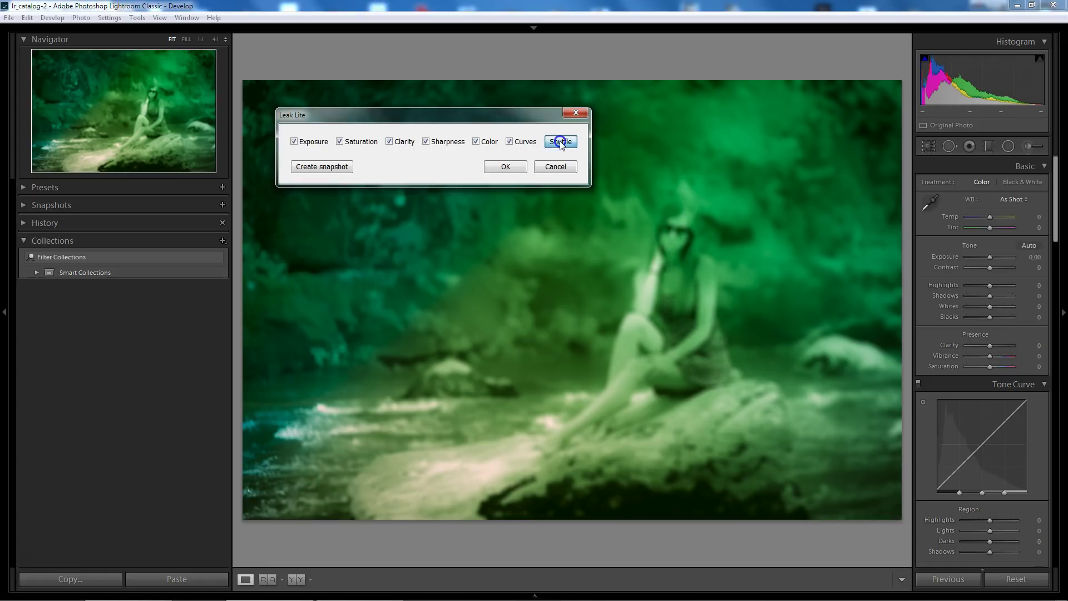
# - Untick Sharpness and shuffle Leak Lite repeatedly until a warm orange-red leak appears
pyautogui.click(561, 142)
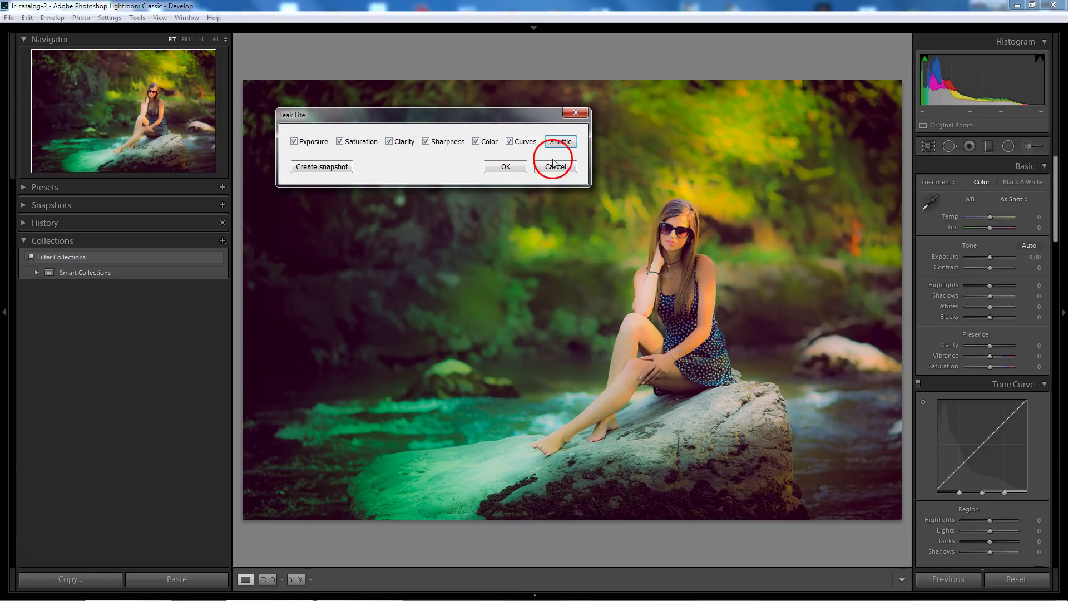
pyautogui.click(426, 142)
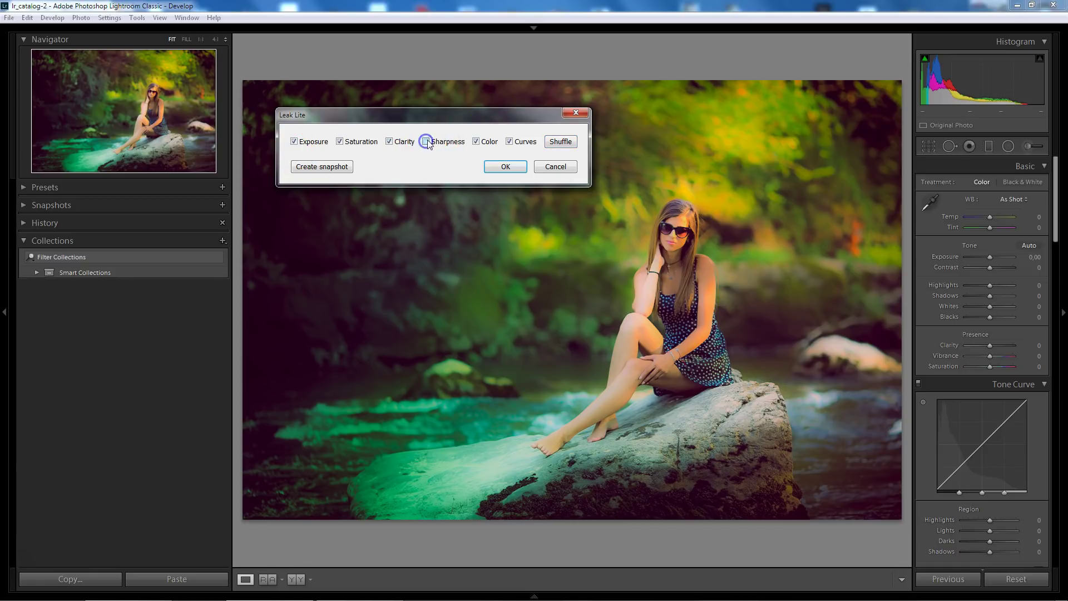
pyautogui.click(556, 138)
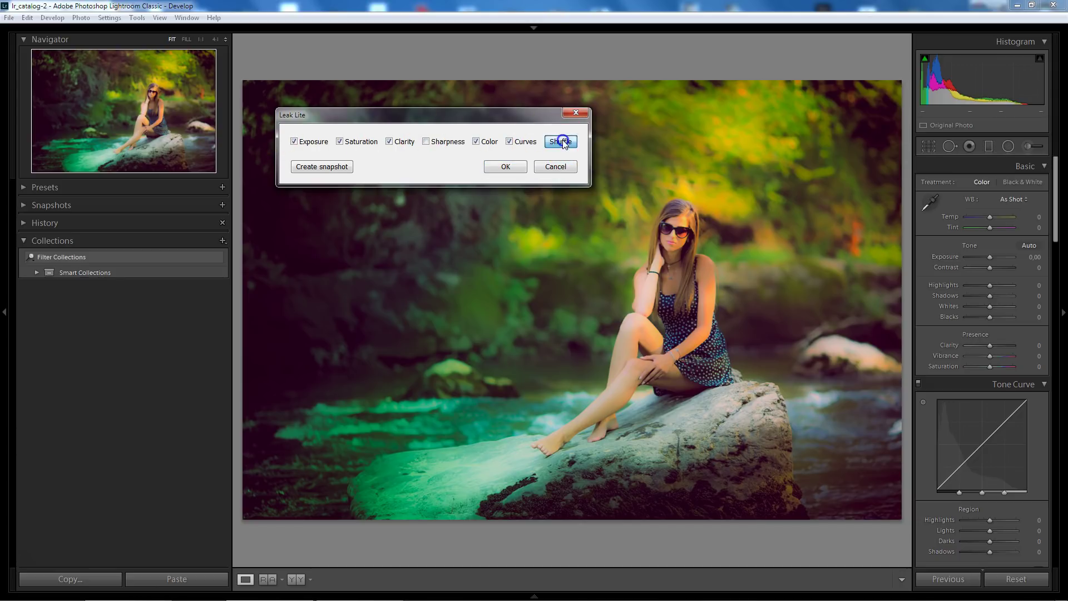
pyautogui.click(563, 144)
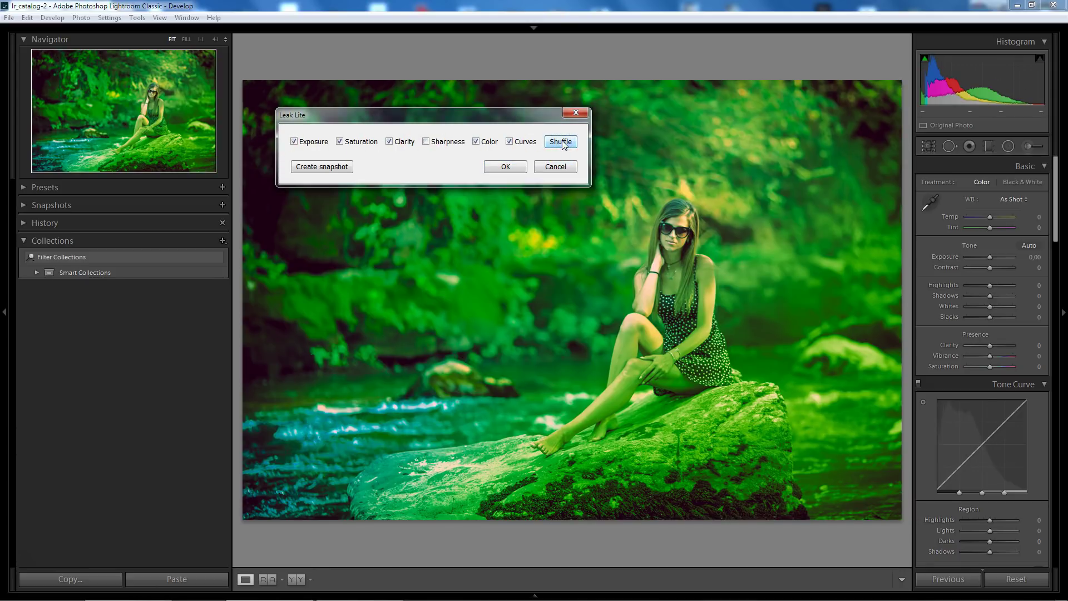
pyautogui.click(562, 144)
pyautogui.click(562, 143)
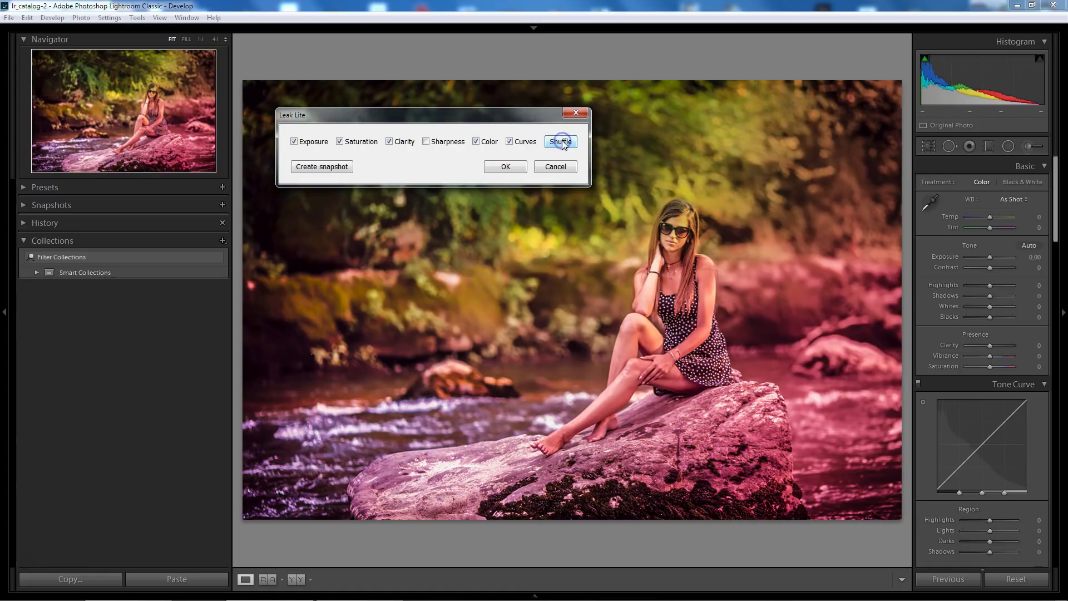
pyautogui.click(563, 143)
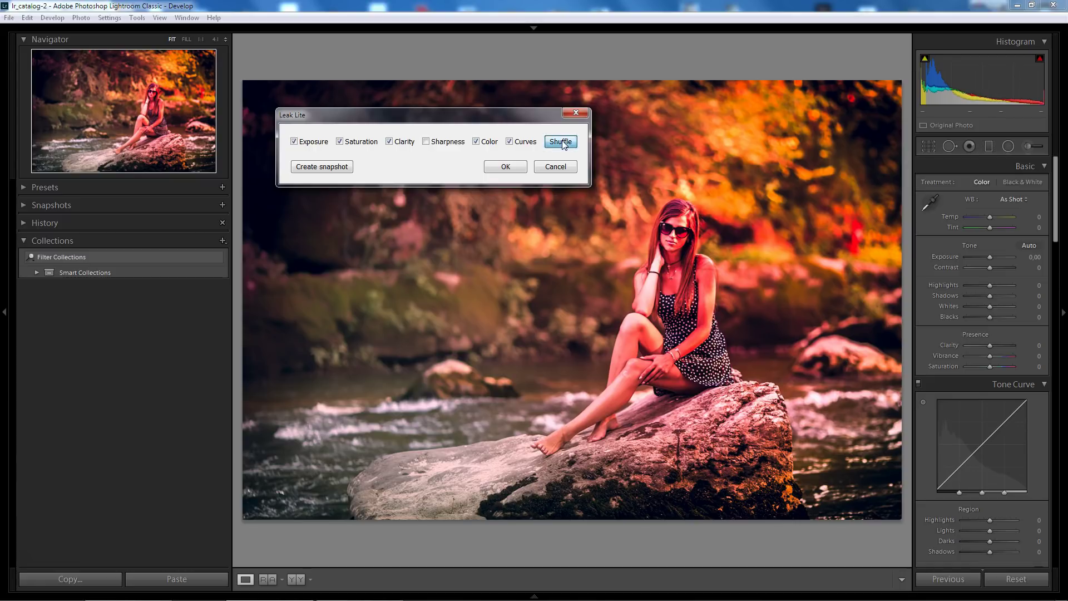
pyautogui.click(562, 142)
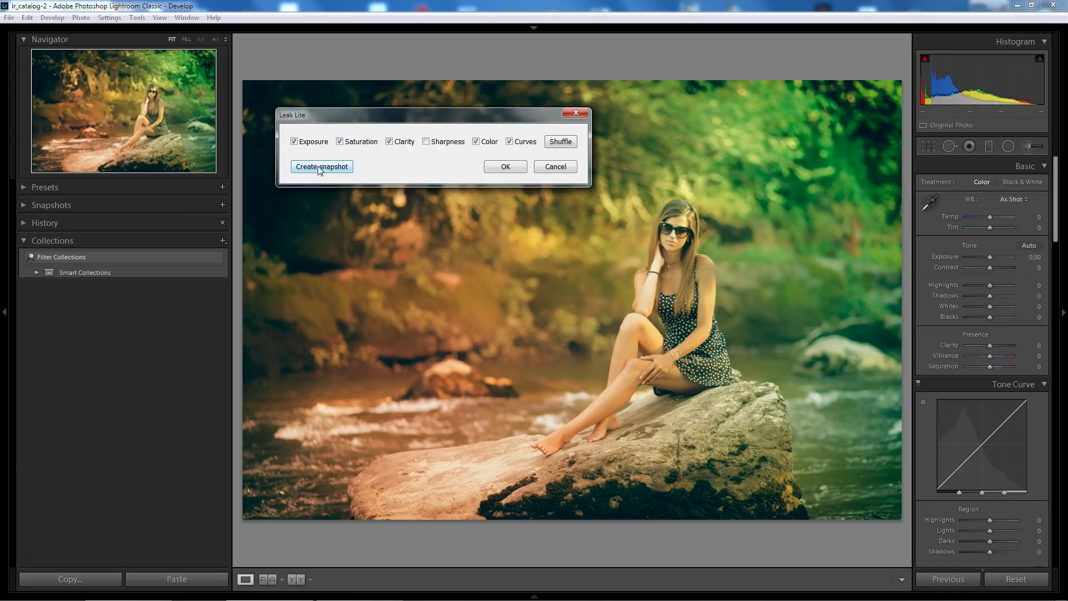
# - Snapshot the warm orange-green look, then shuffle and snapshot a warm autumn and a green look
pyautogui.click(678, 251)
pyautogui.click(559, 141)
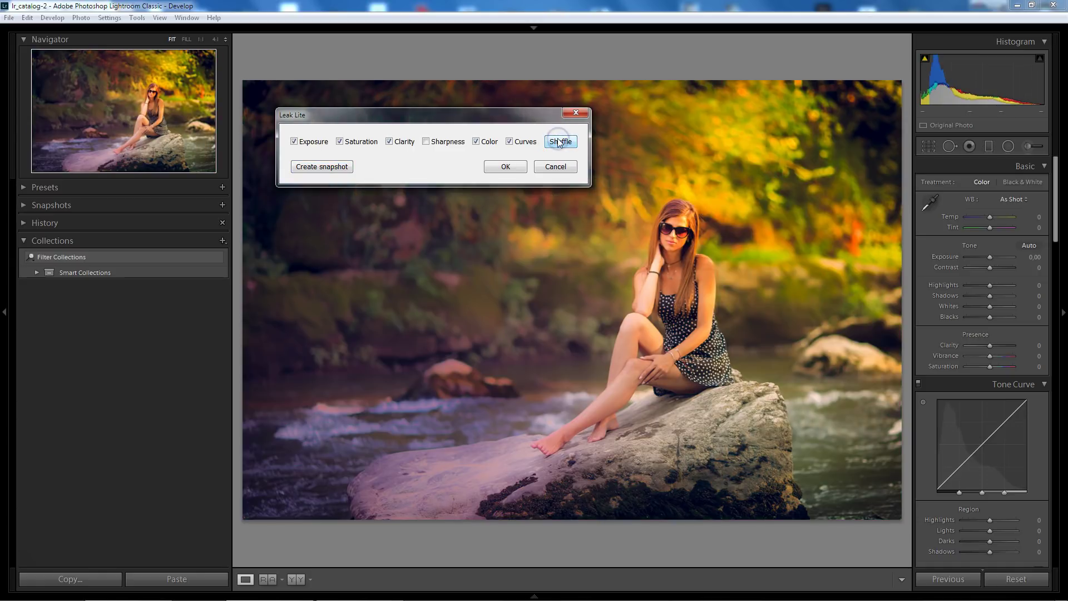
pyautogui.click(311, 167)
pyautogui.click(559, 142)
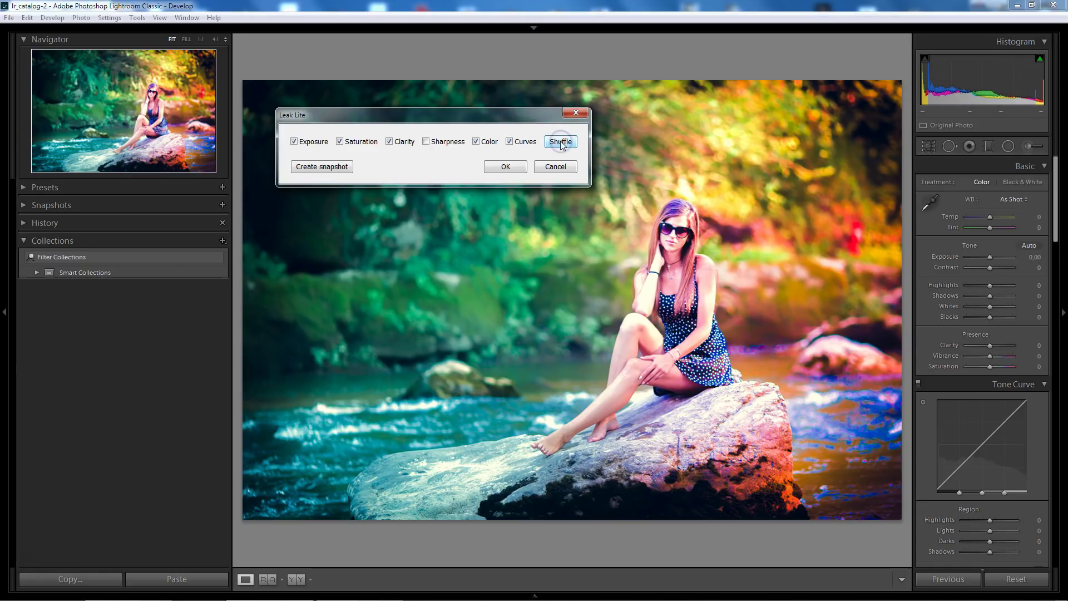
pyautogui.click(561, 144)
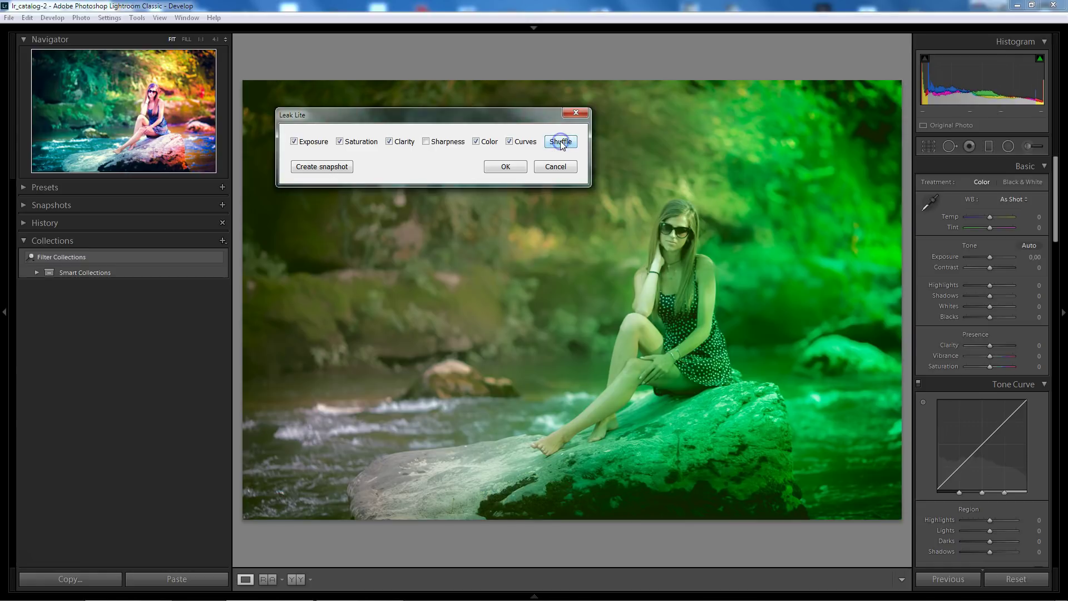
pyautogui.click(317, 167)
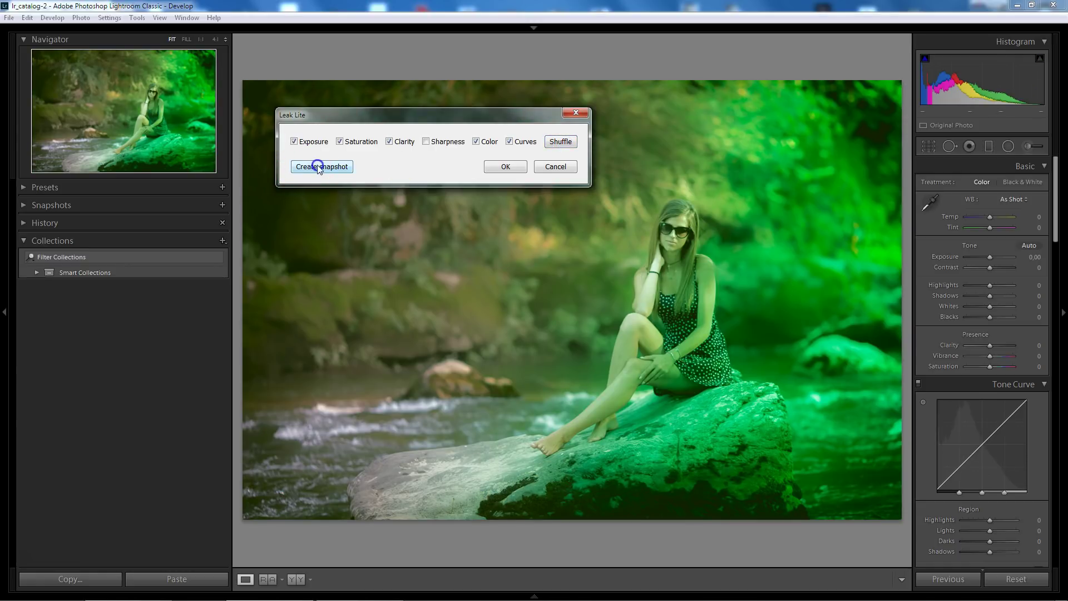
# - Shuffle repeatedly to a muted yellow-green leak and save it as a snapshot
pyautogui.click(562, 143)
pyautogui.click(561, 143)
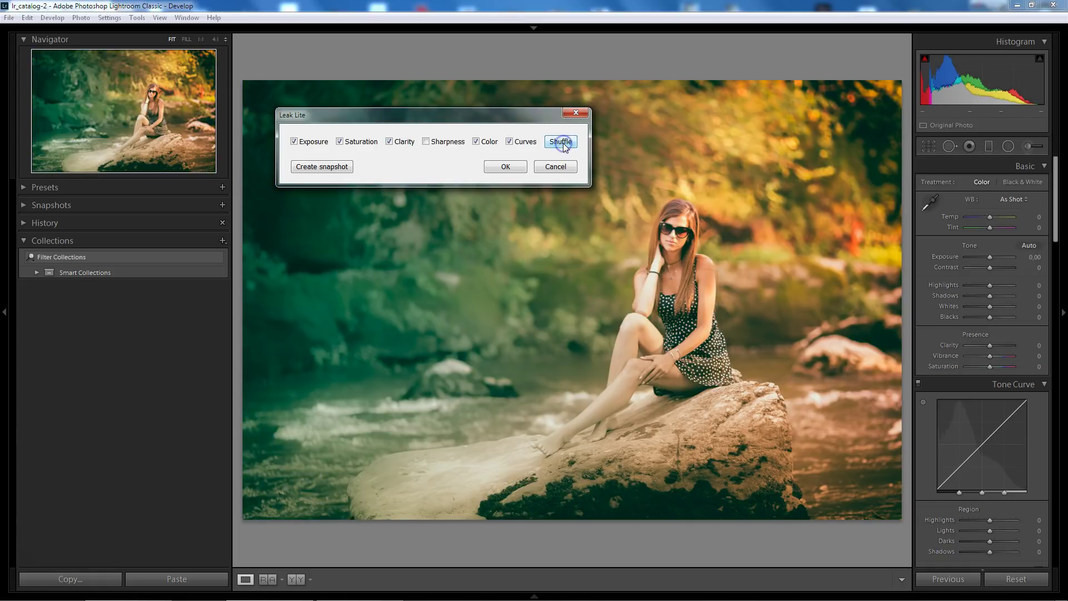
pyautogui.click(561, 143)
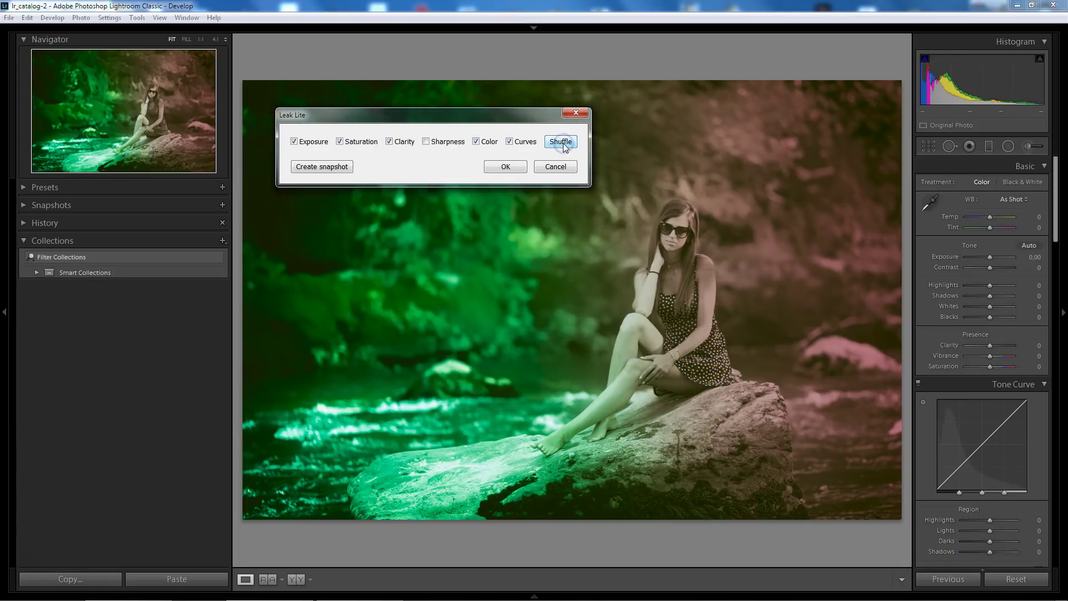
pyautogui.click(561, 142)
pyautogui.click(562, 143)
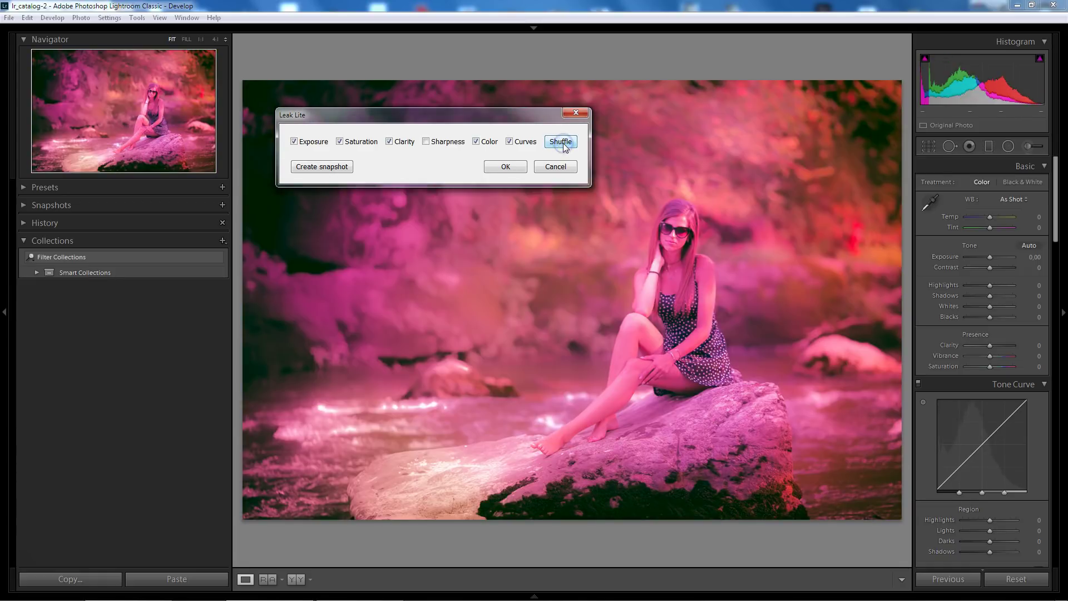
pyautogui.click(563, 143)
pyautogui.click(563, 142)
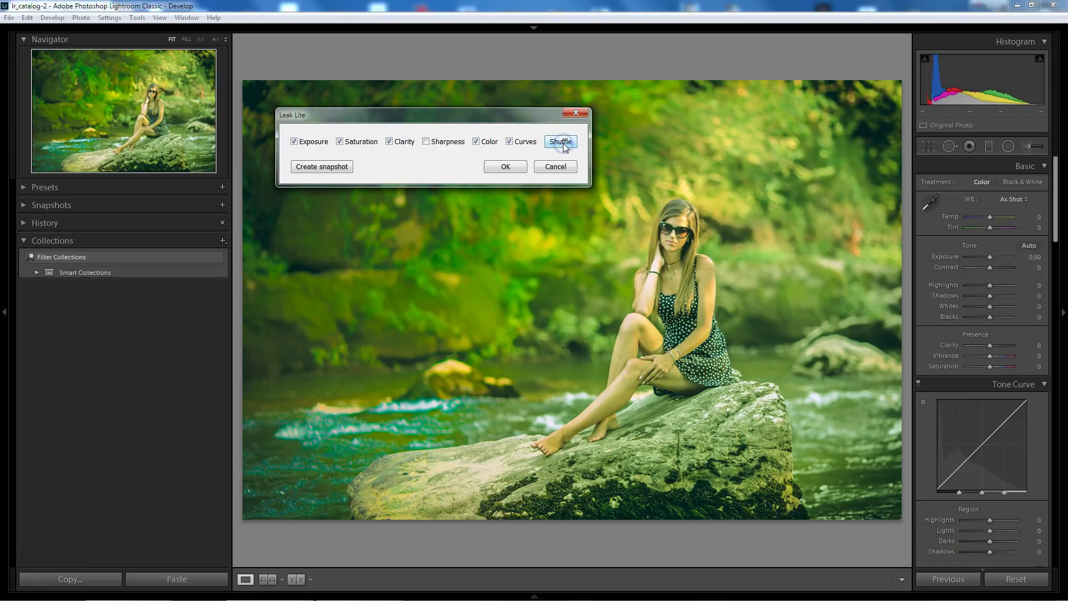
pyautogui.click(563, 143)
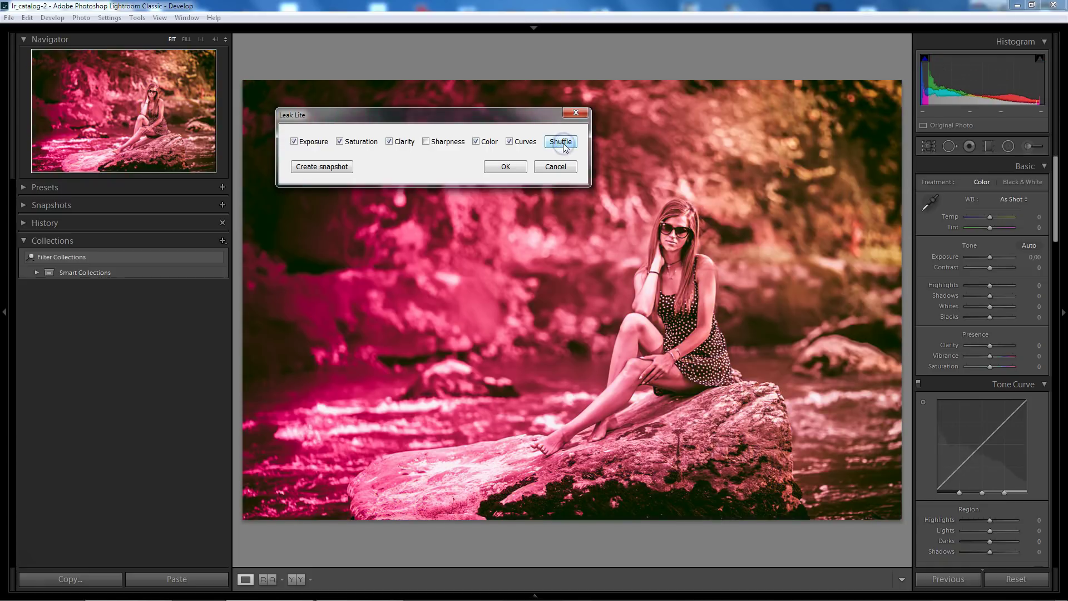
pyautogui.click(563, 143)
pyautogui.click(308, 167)
pyautogui.click(459, 190)
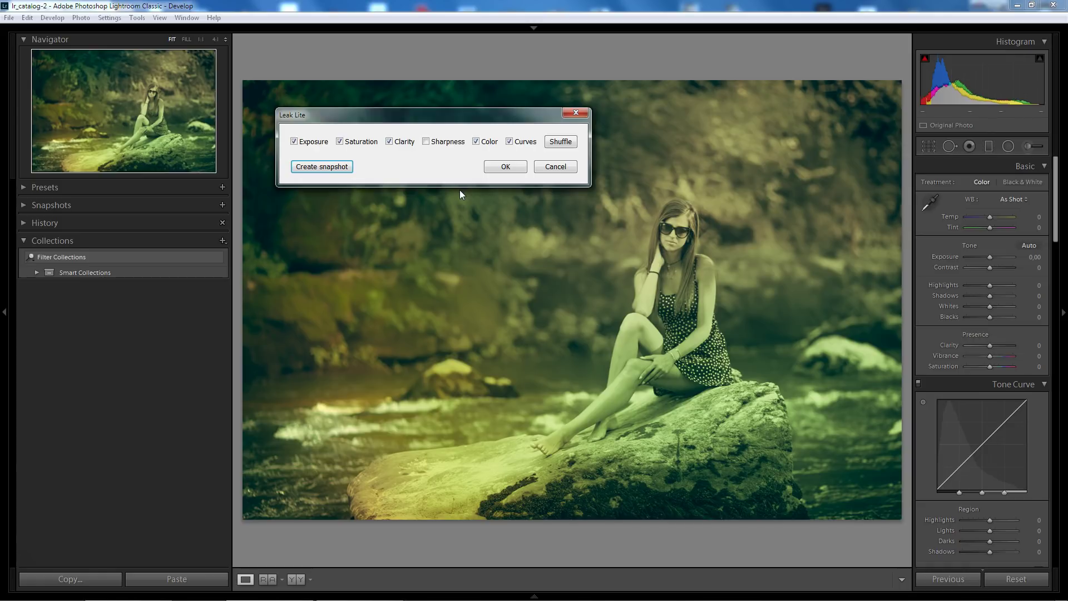
# - Apply the Leak Lite look, close the dialog, and show the module switcher strip
pyautogui.click(506, 166)
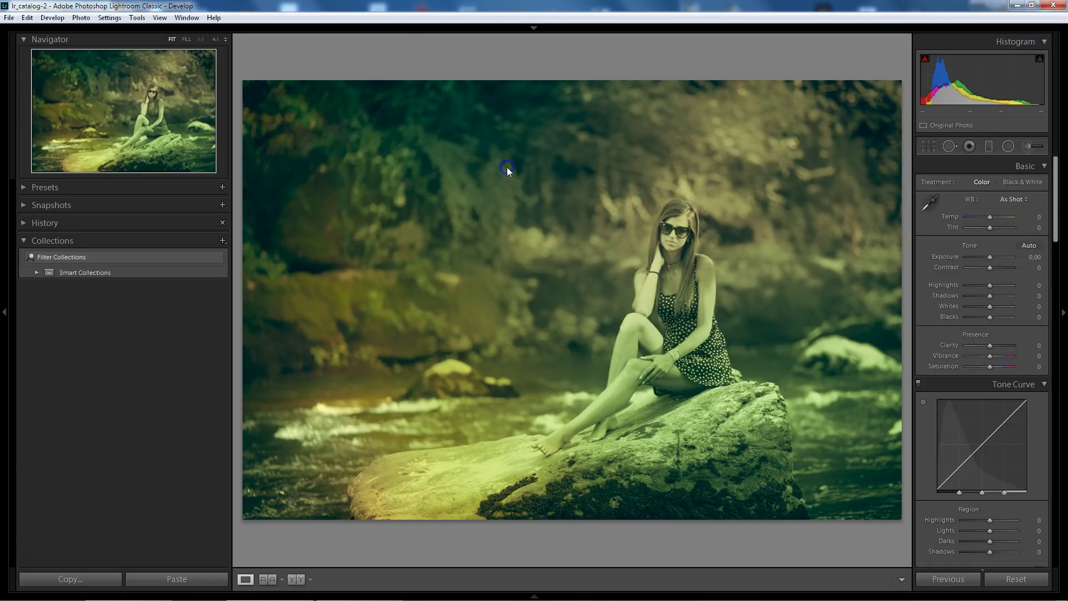
pyautogui.click(40, 206)
pyautogui.click(809, 41)
pyautogui.click(534, 29)
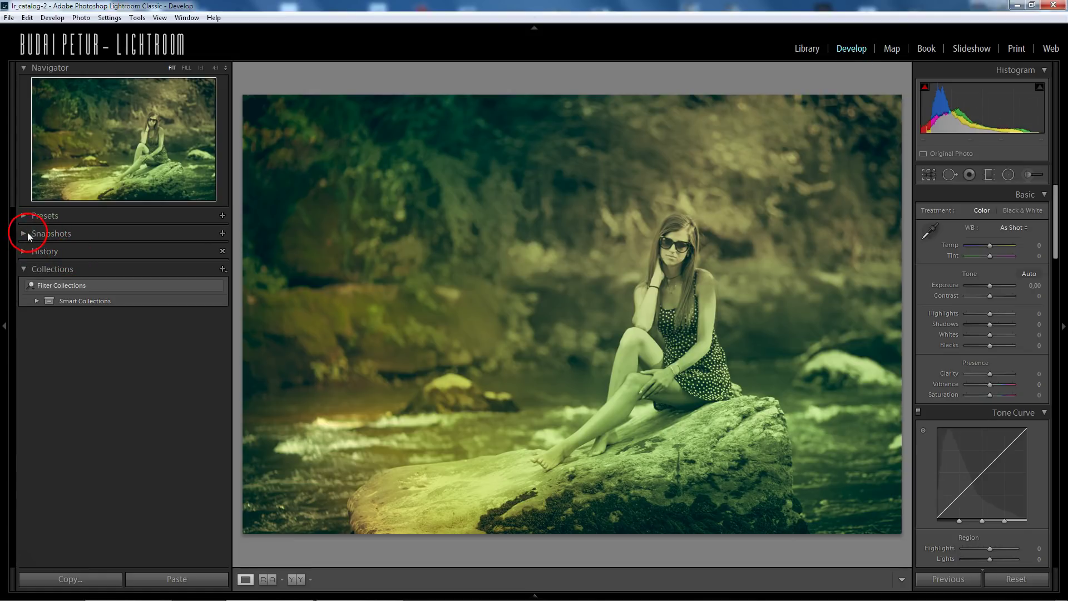
# - Preview each of the four Leak Lite snapshots, ending on the warm autumn 10:54:21 one
pyautogui.click(25, 233)
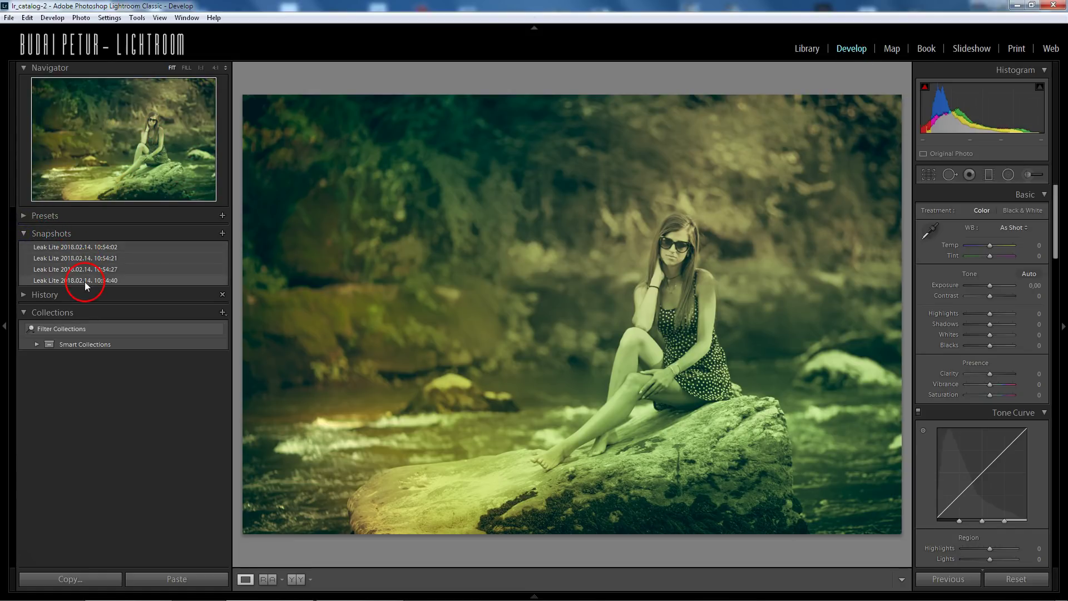
pyautogui.click(89, 248)
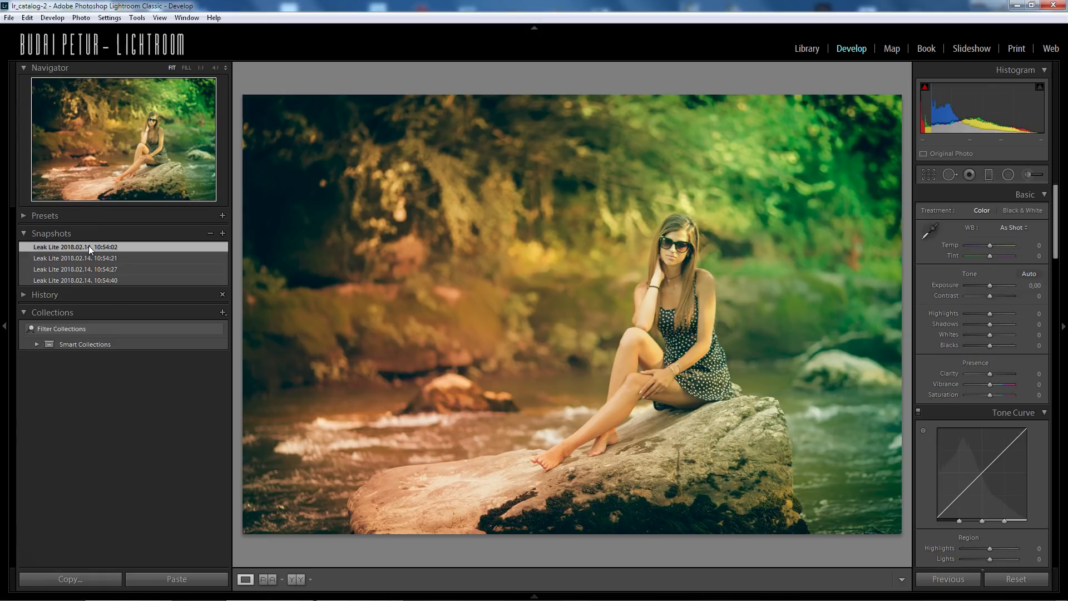
pyautogui.click(93, 258)
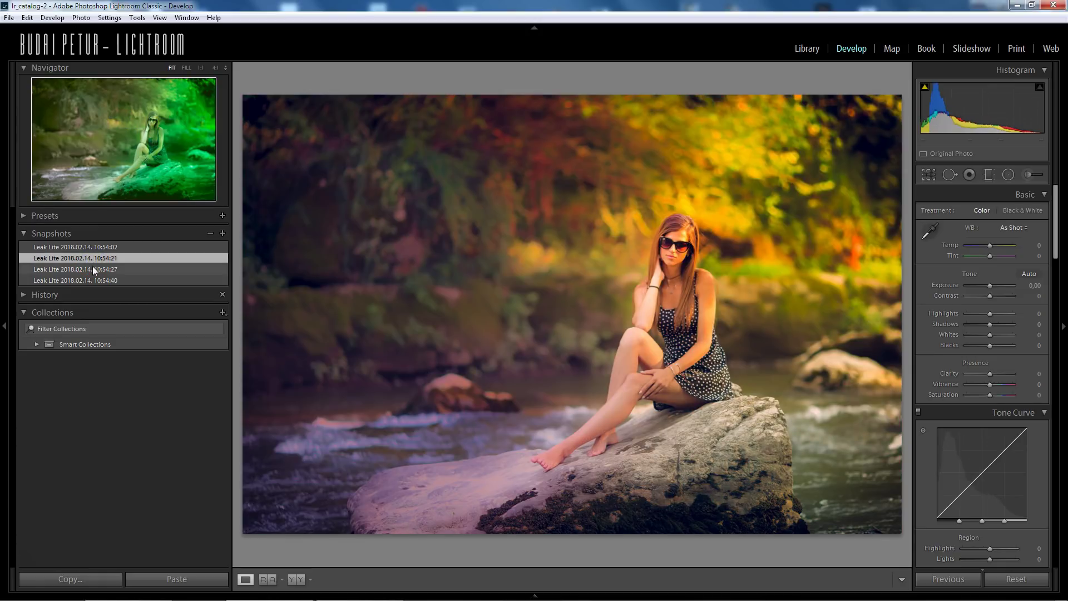
pyautogui.click(93, 269)
pyautogui.click(95, 280)
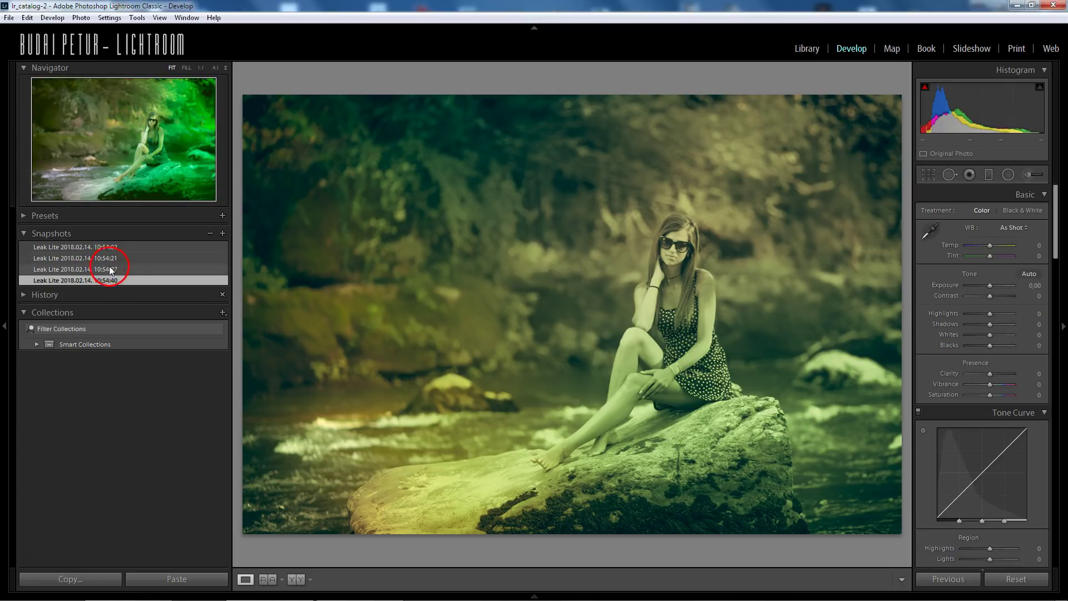
pyautogui.click(82, 269)
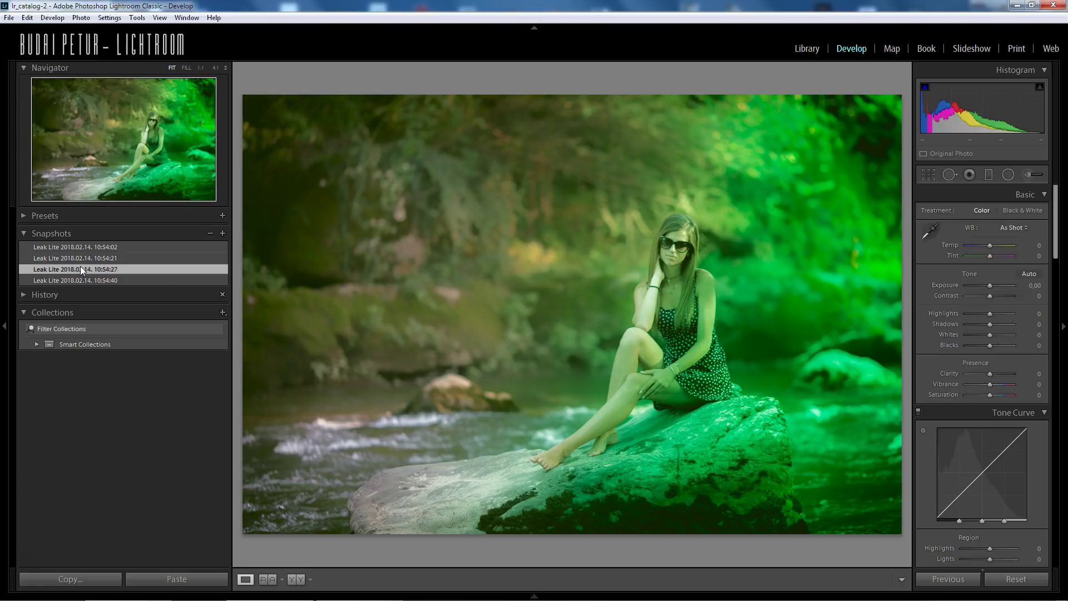
pyautogui.click(85, 258)
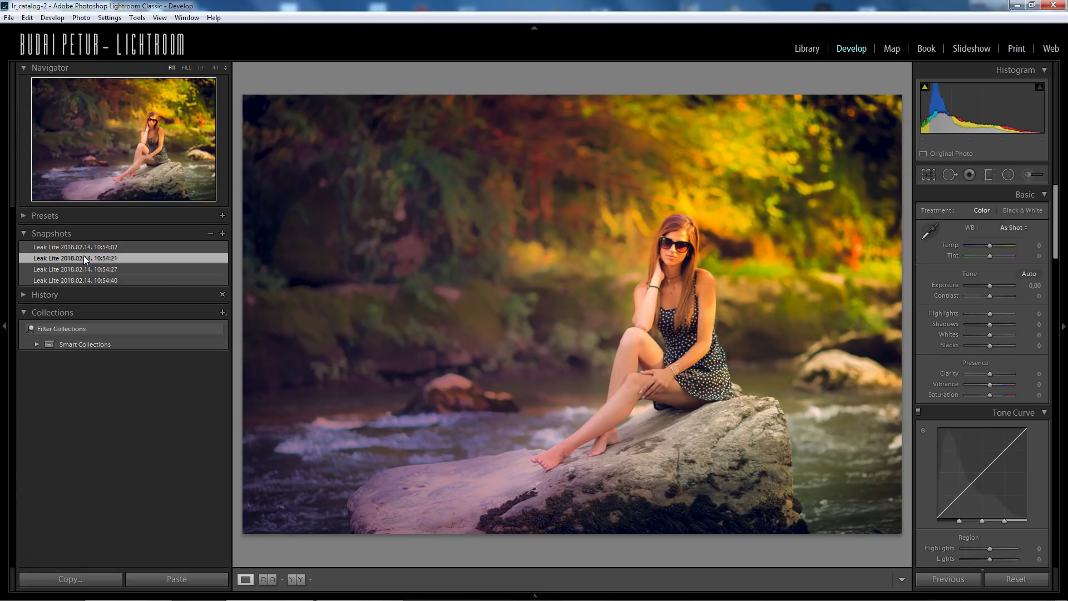